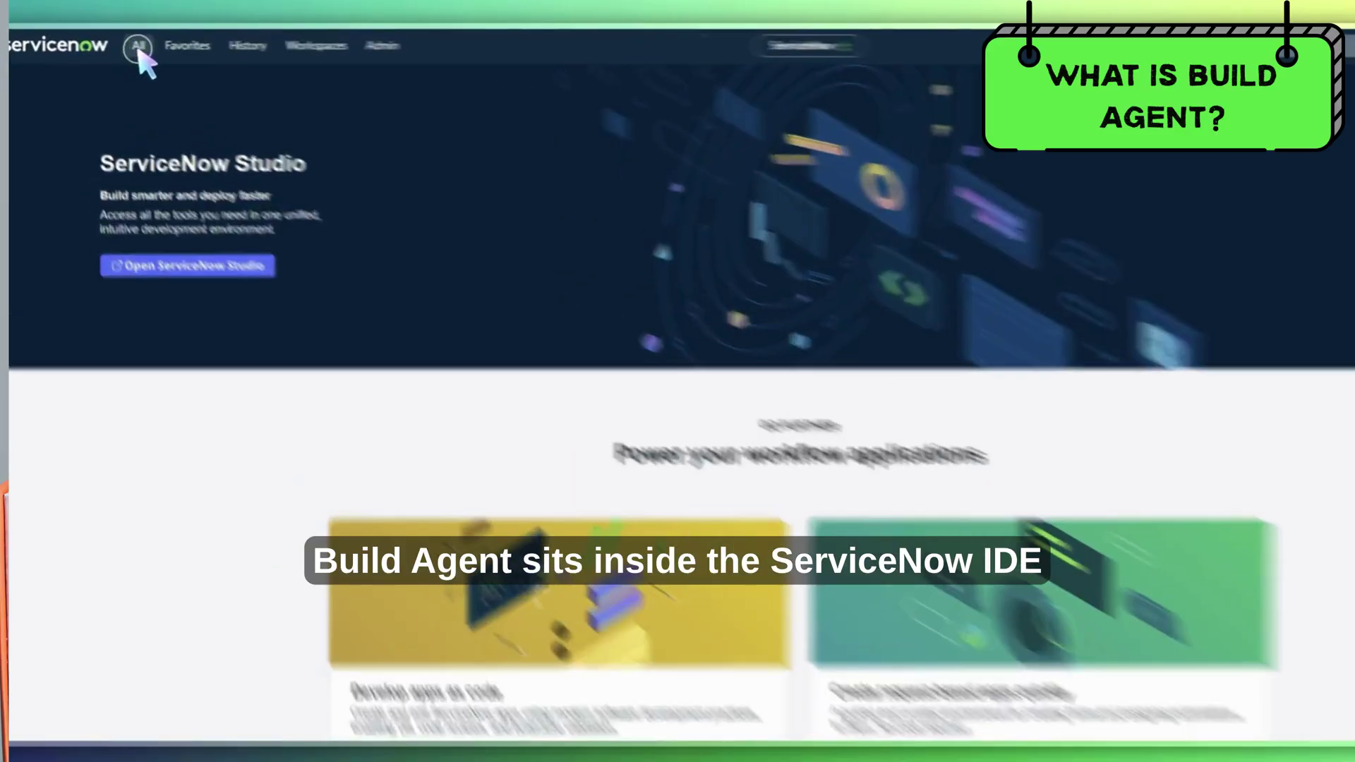
Open the All navigation menu to find ServiceNow IDE.
left_click(110, 45)
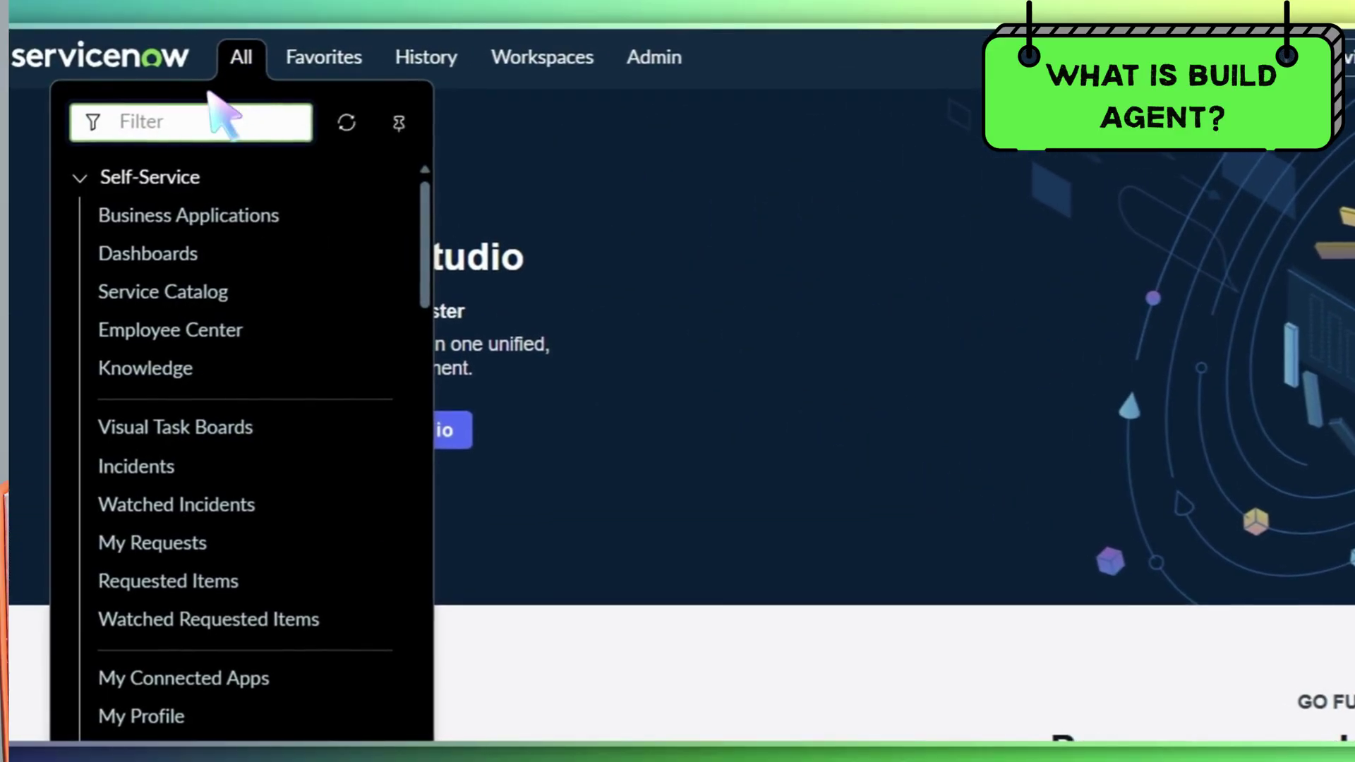
type("IDE")
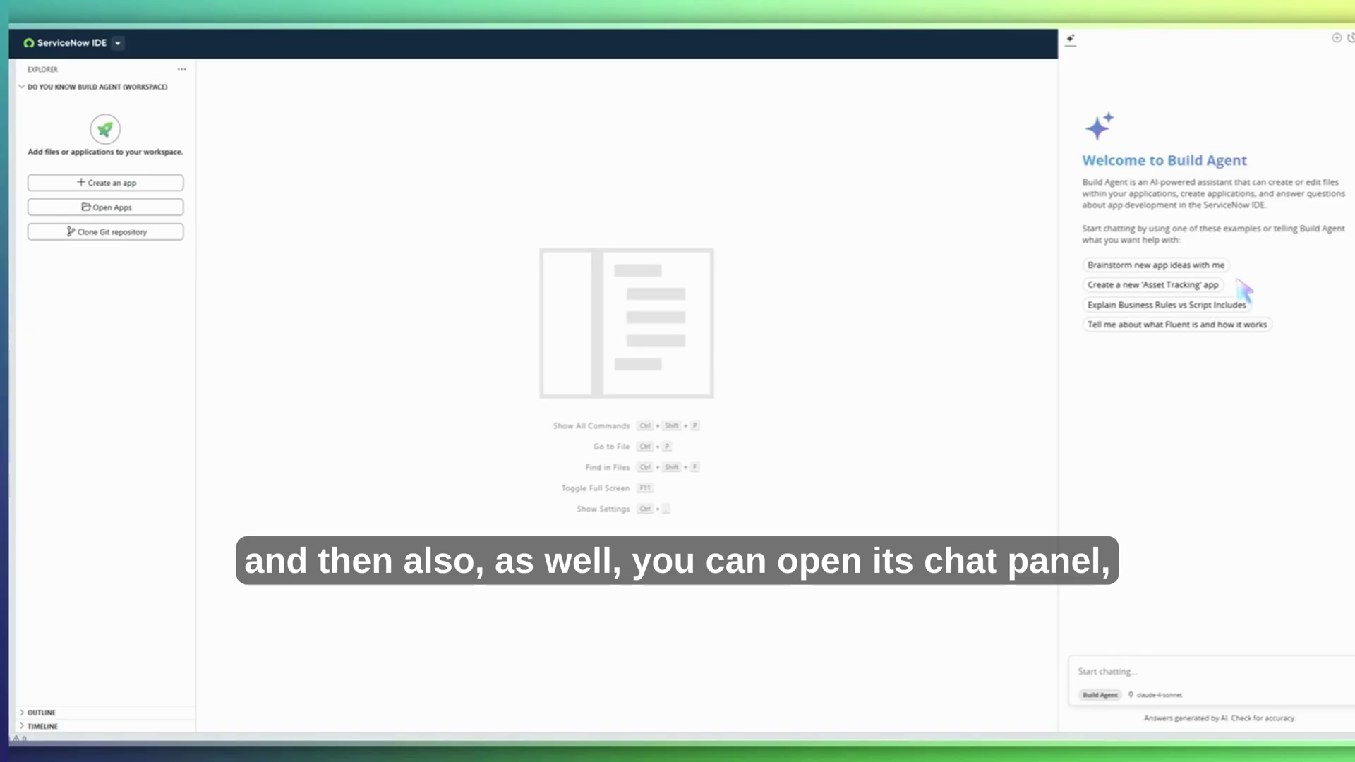
Have Build Agent create the Asset Tracking app, then send the dark mode, support group, location and sensitive-data requests.
left_click(1217, 285)
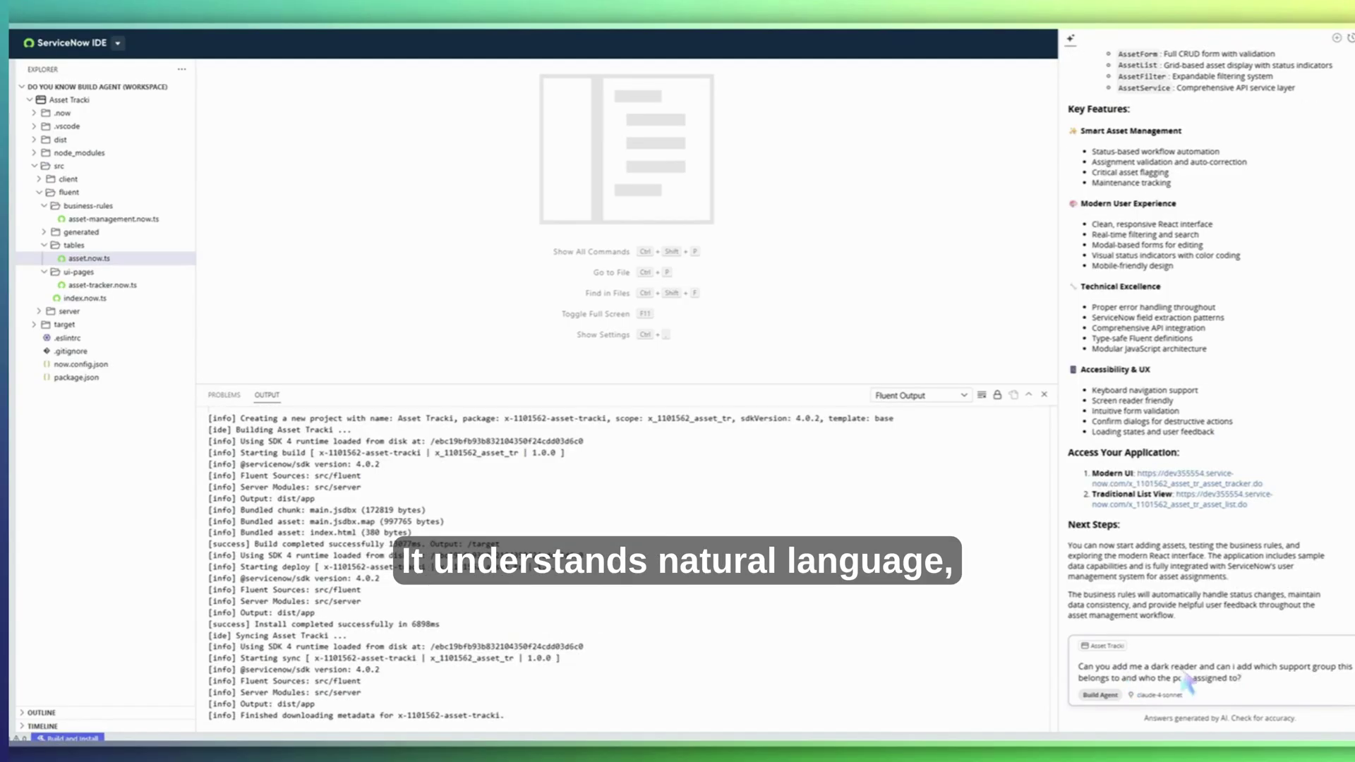
key("Return")
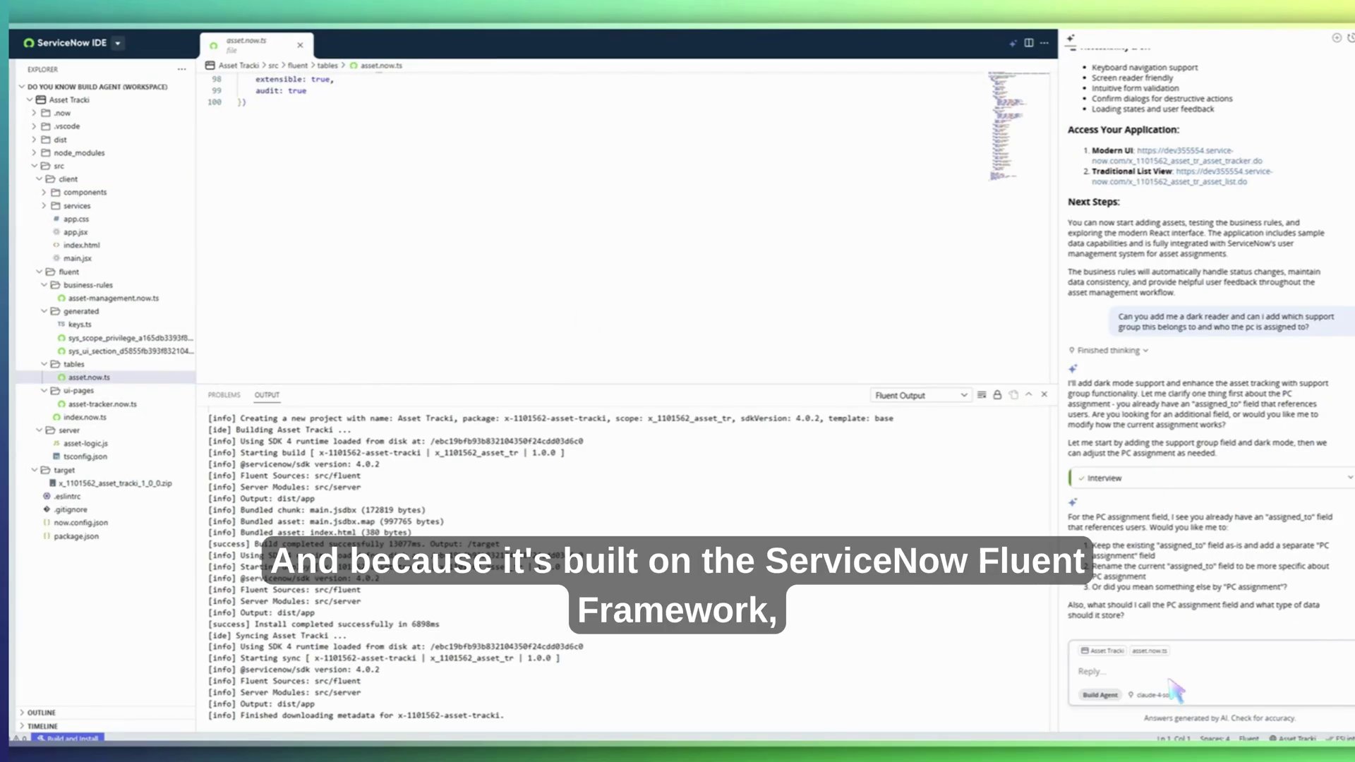
type("can you add location where thepc is located and if the person travels")
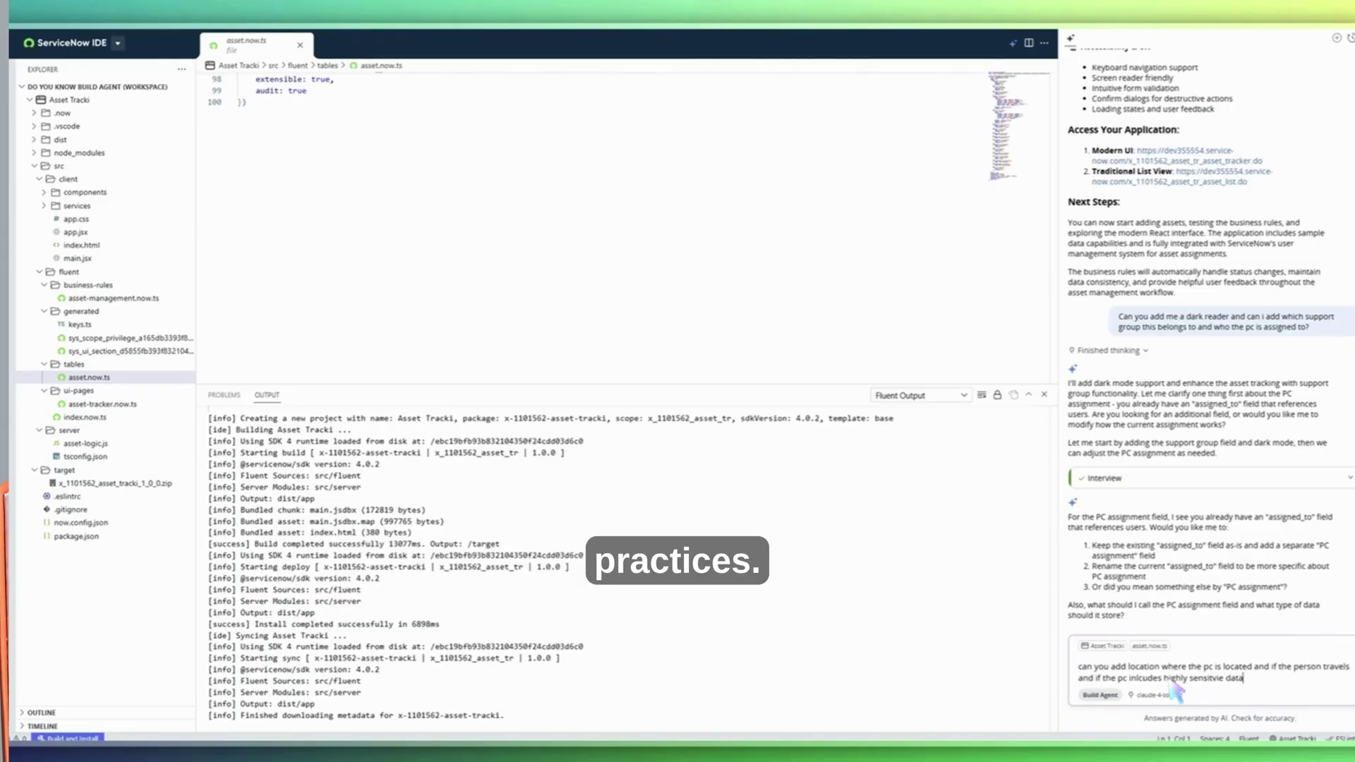
key("Return")
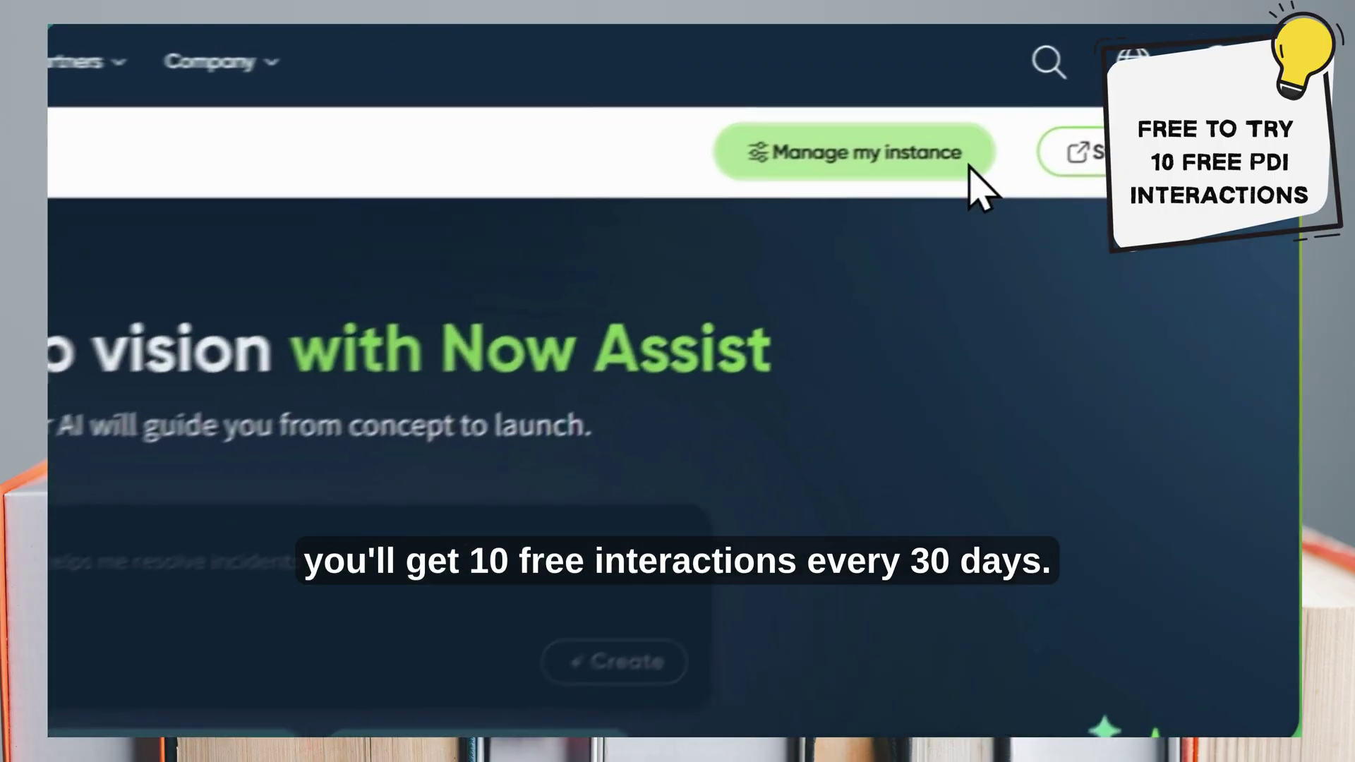
Go to 'Manage my instance' from the Developer home page.
left_click(1111, 95)
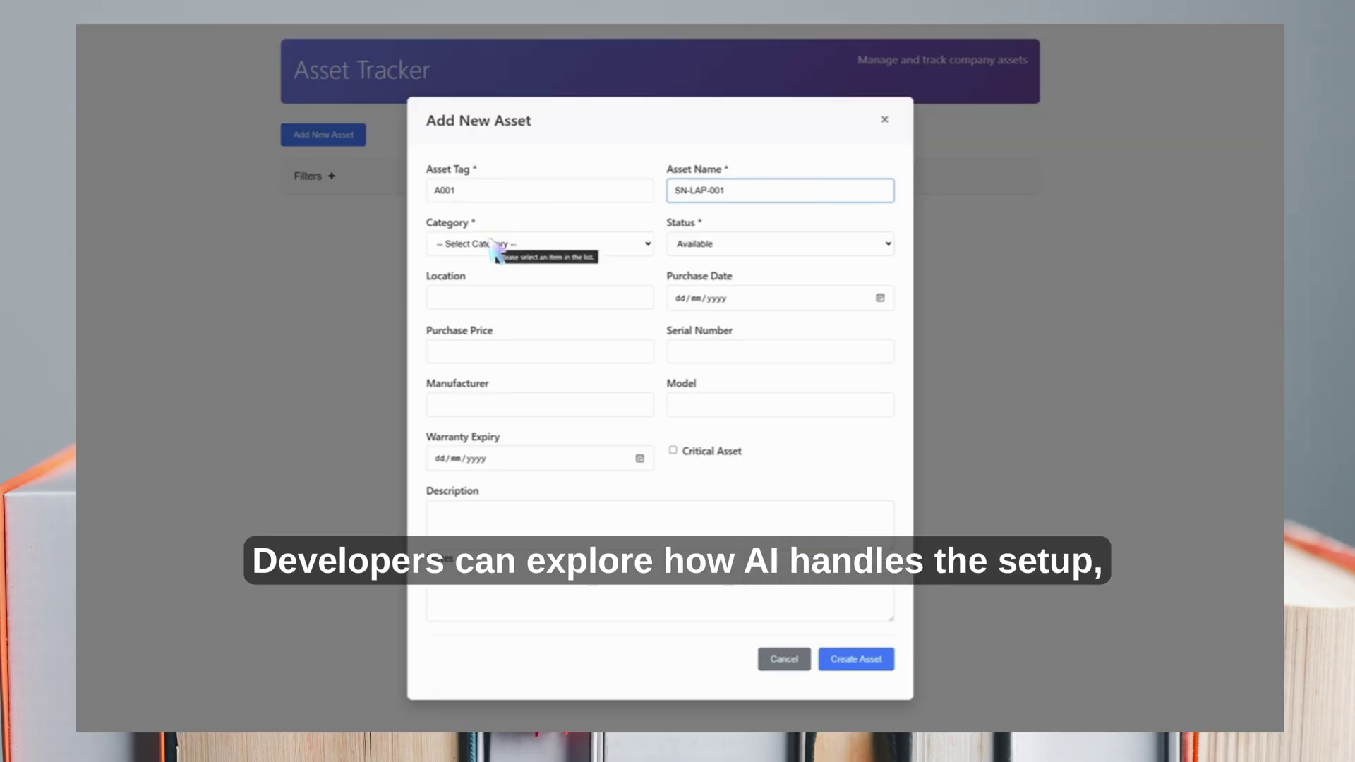
Set test asset A001's category to Computer and move to Purchase Date.
left_click(494, 246)
left_click(465, 278)
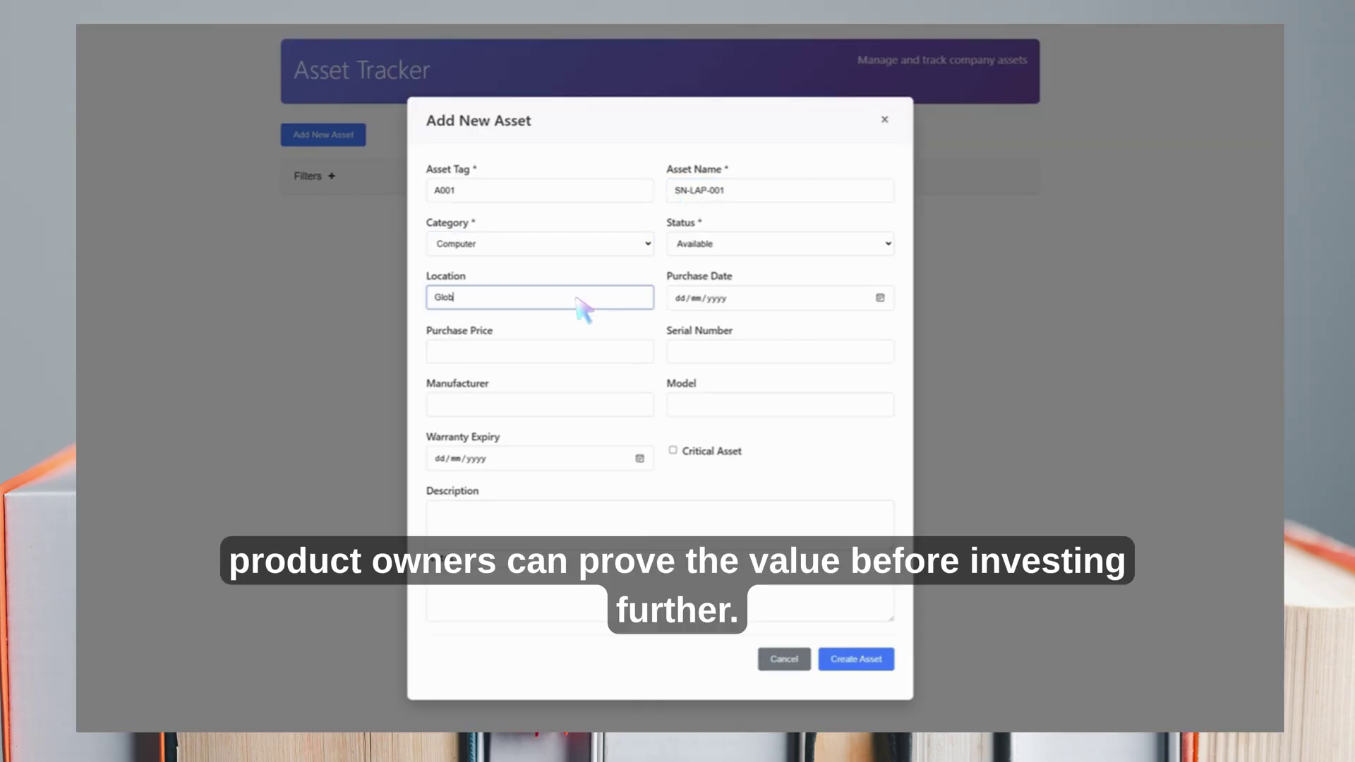
left_click(764, 298)
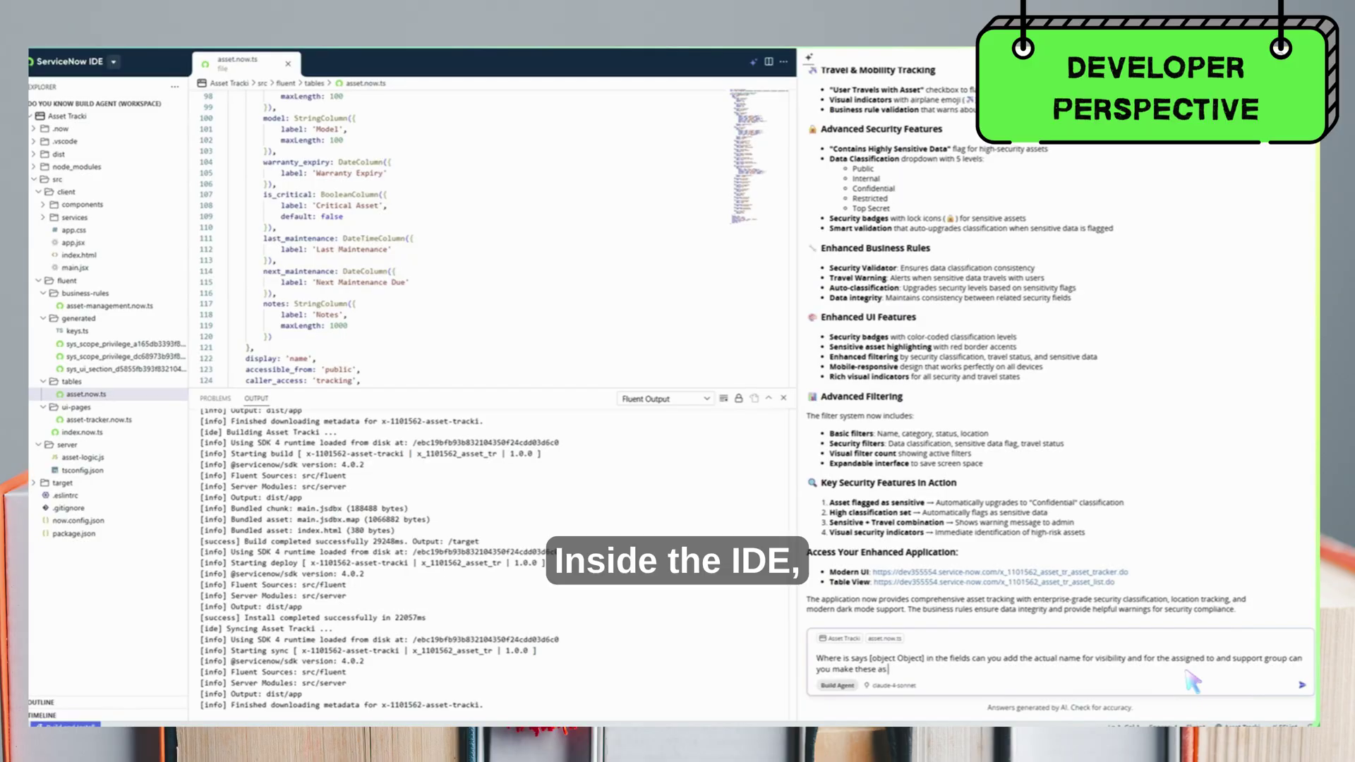
type("loo")
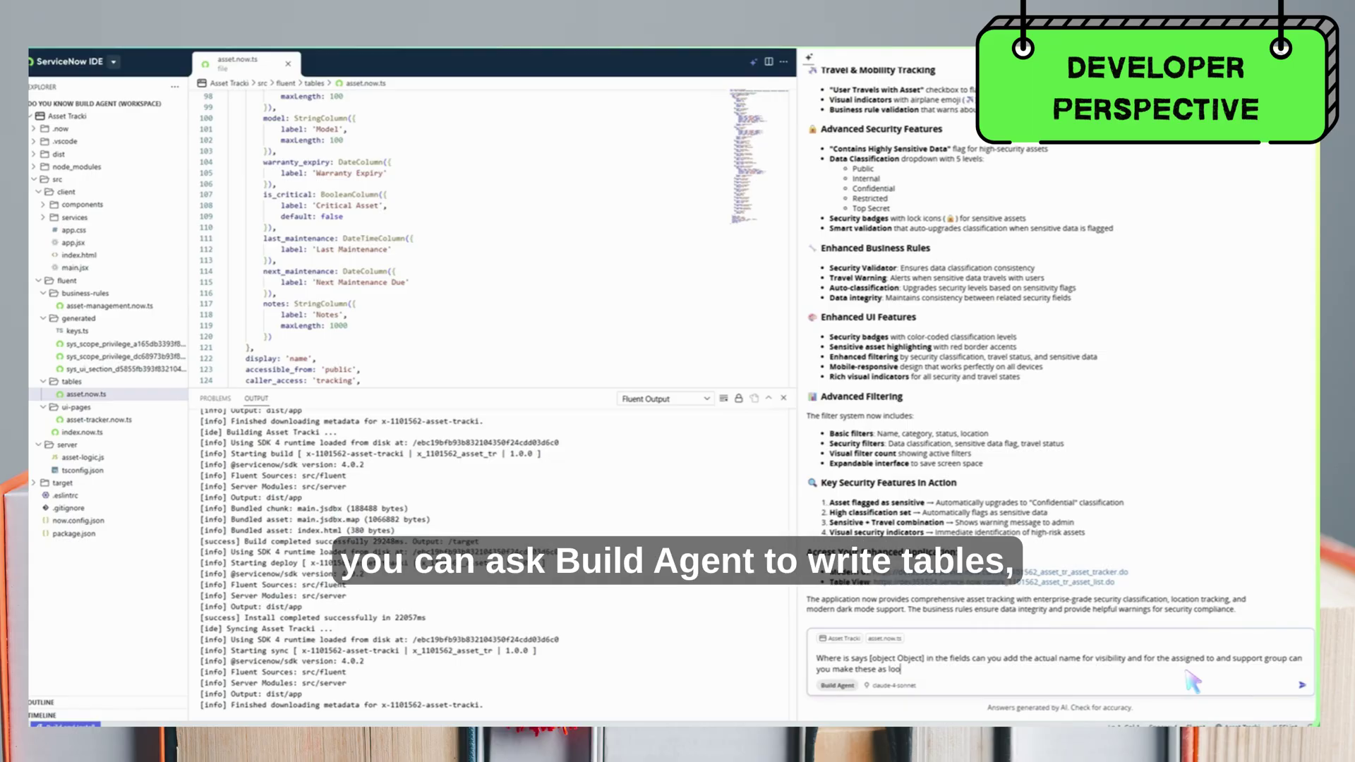
type("kup fields please")
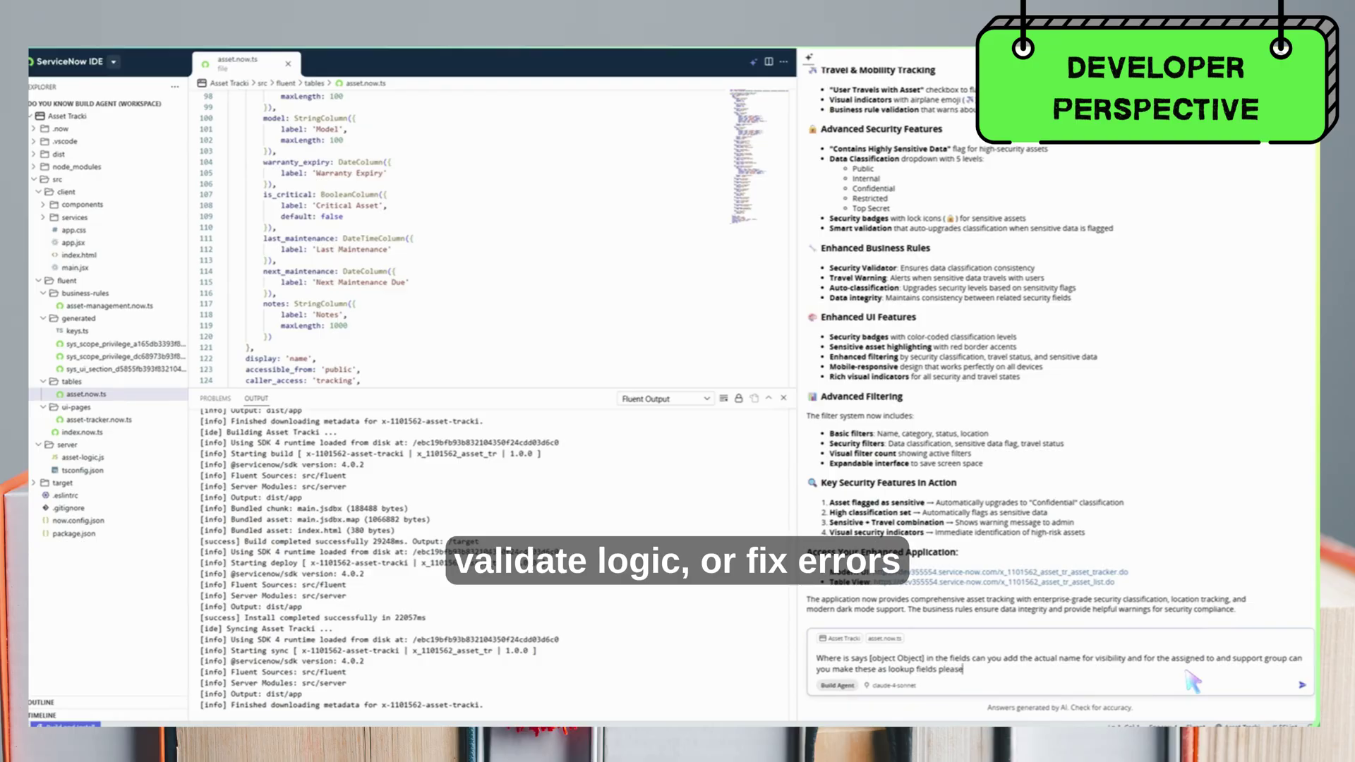
type("?")
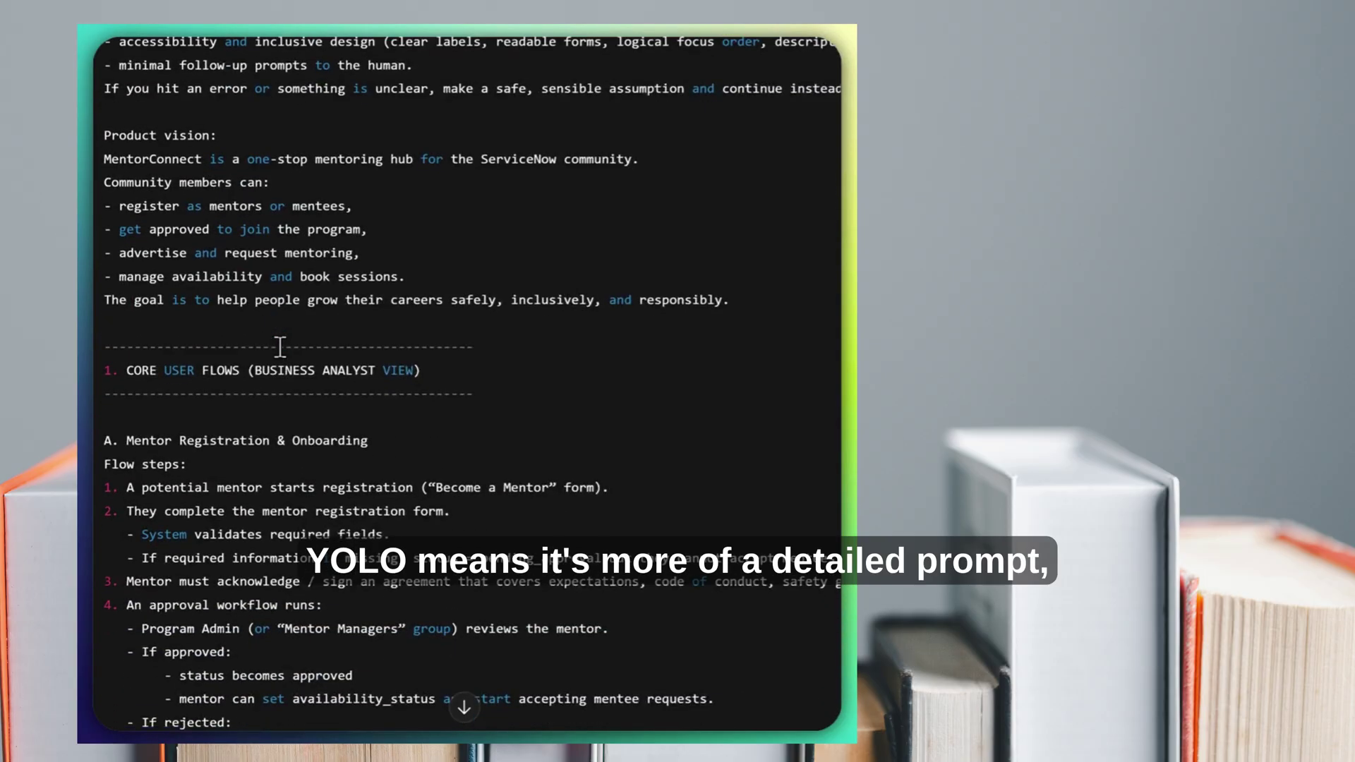
scroll(279, 347, "down", 5)
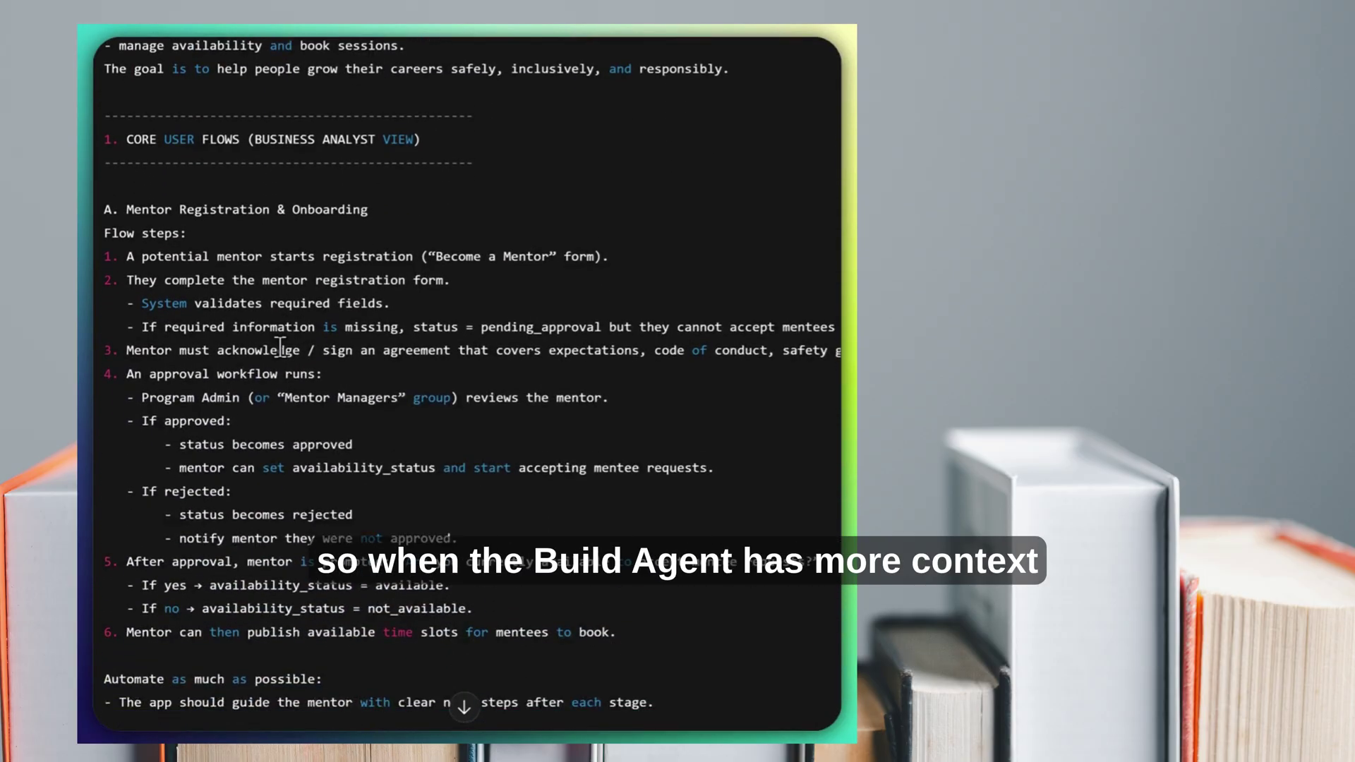
scroll(280, 348, "down", 3)
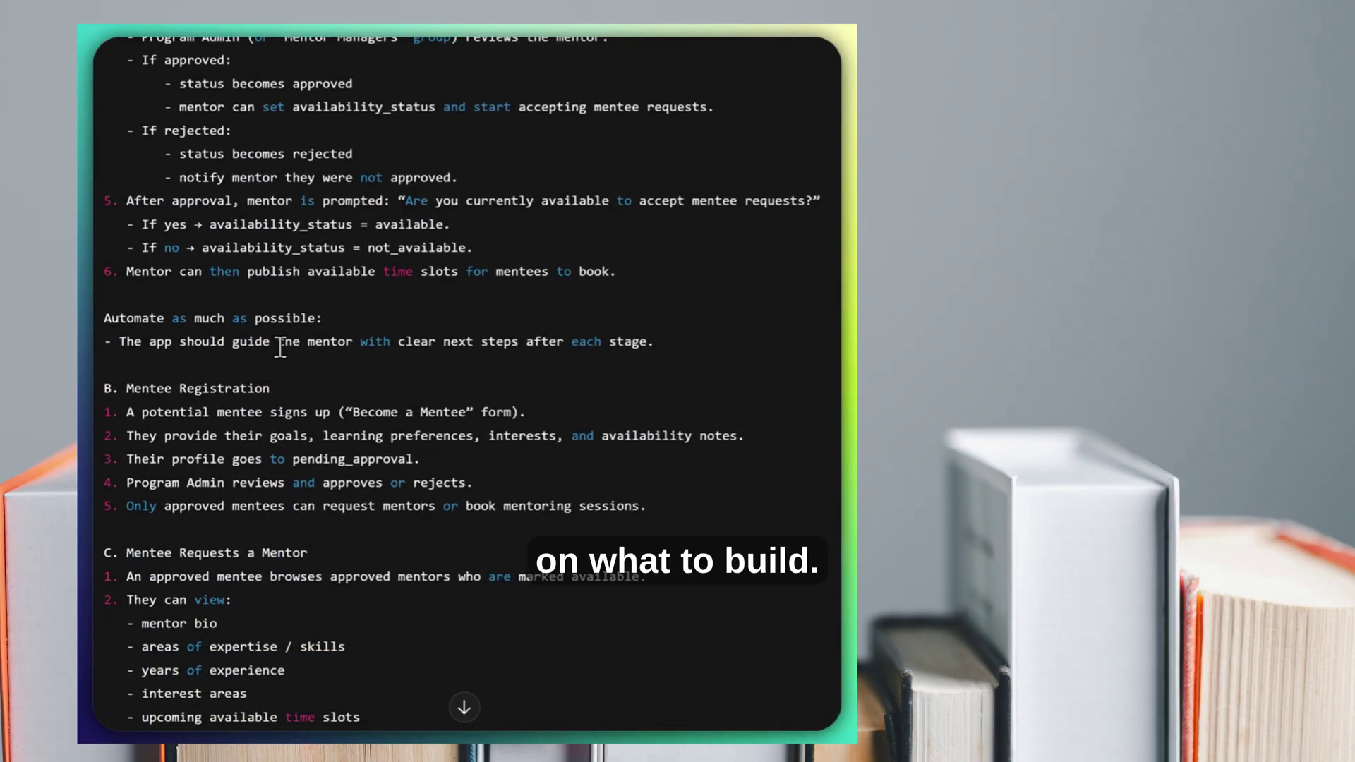
scroll(281, 349, "down", 2)
scroll(279, 348, "down", 3)
scroll(279, 347, "down", 2)
scroll(279, 348, "down", 2)
scroll(281, 350, "down", 3)
scroll(280, 347, "down", 4)
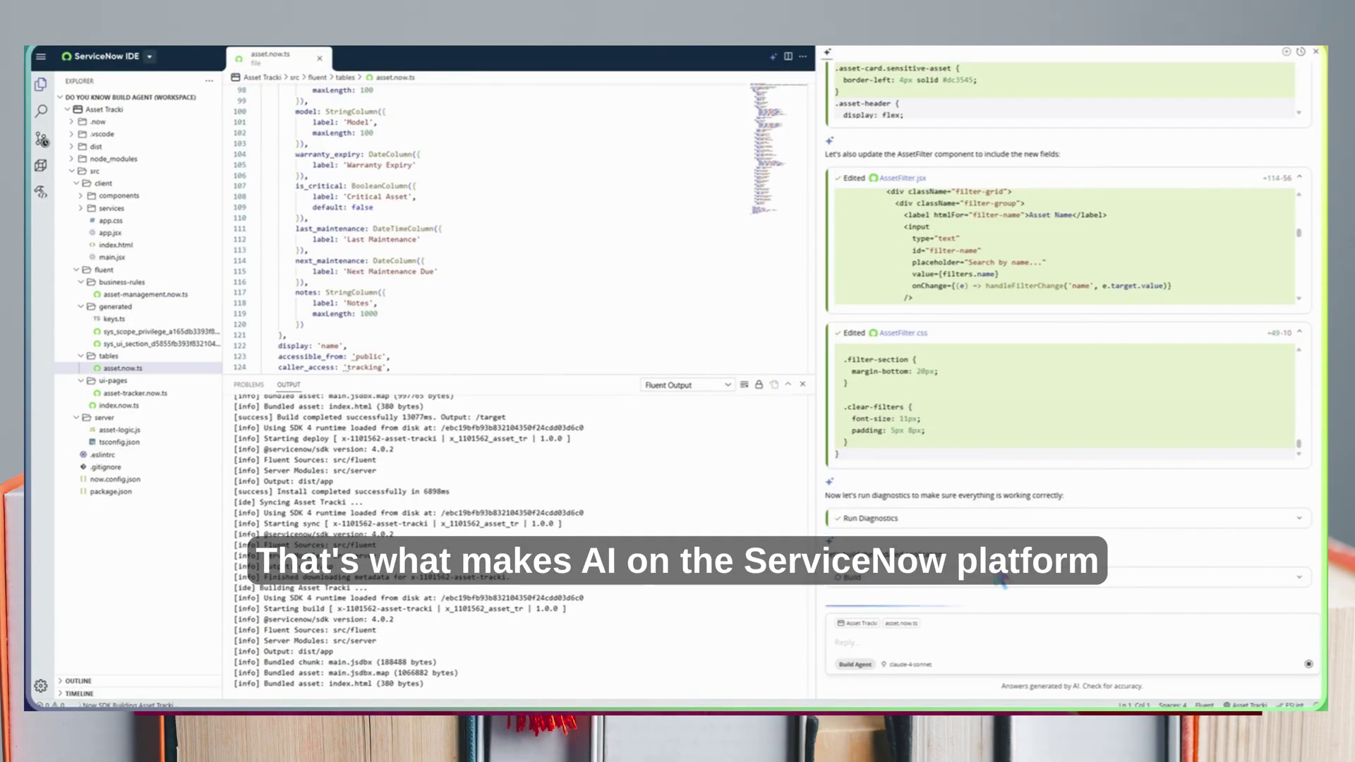
Approve the Deploy step for the updated Asset Tracker application.
left_click(1308, 592)
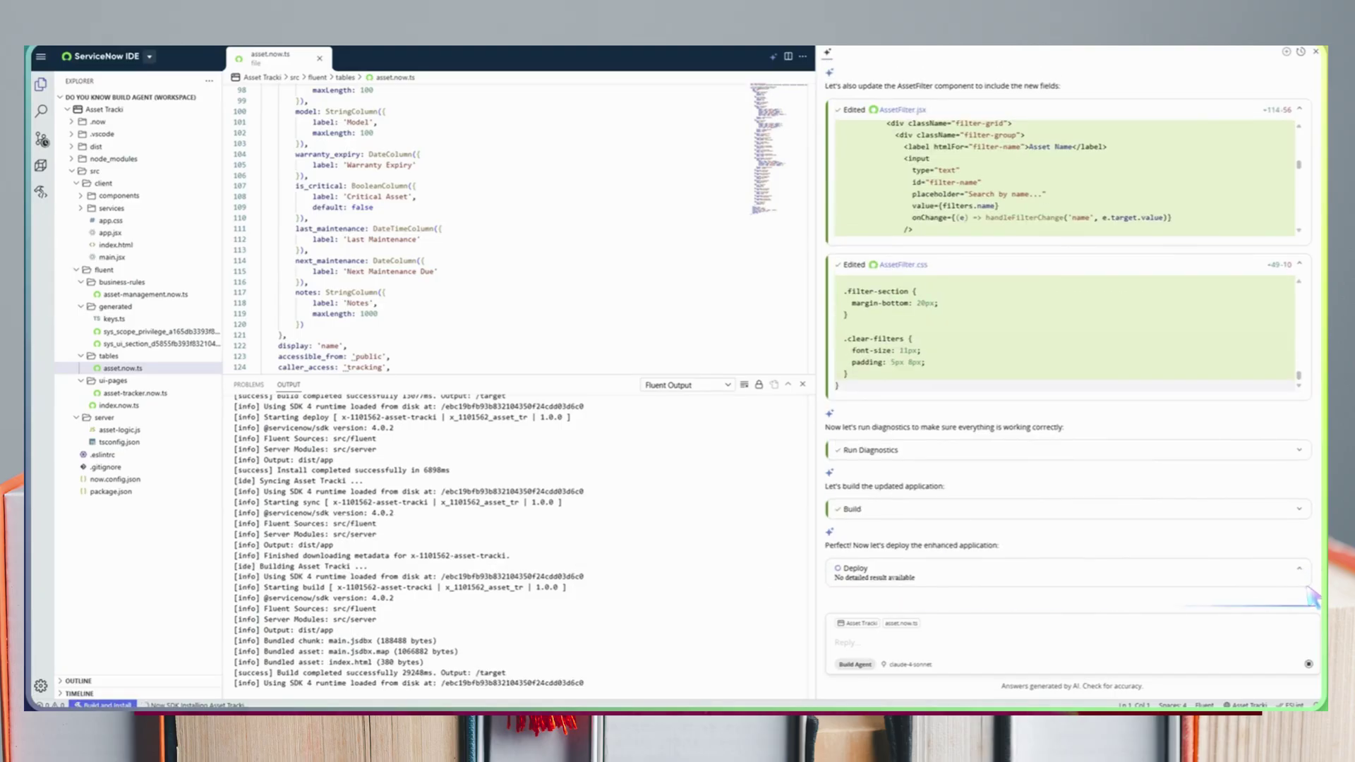